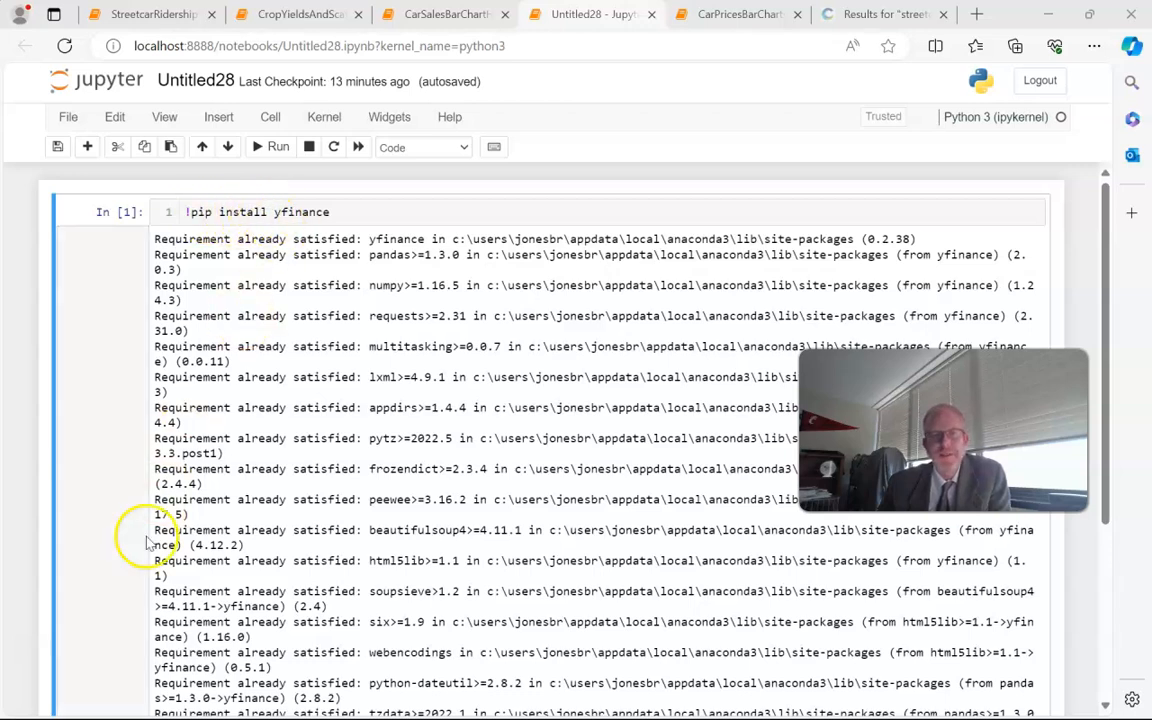
{"action": "scroll", "coordinate": [200, 420], "scroll_direction": "down", "scroll_amount": 5}
{"action": "scroll", "coordinate": [200, 450], "scroll_direction": "down", "scroll_amount": 2}
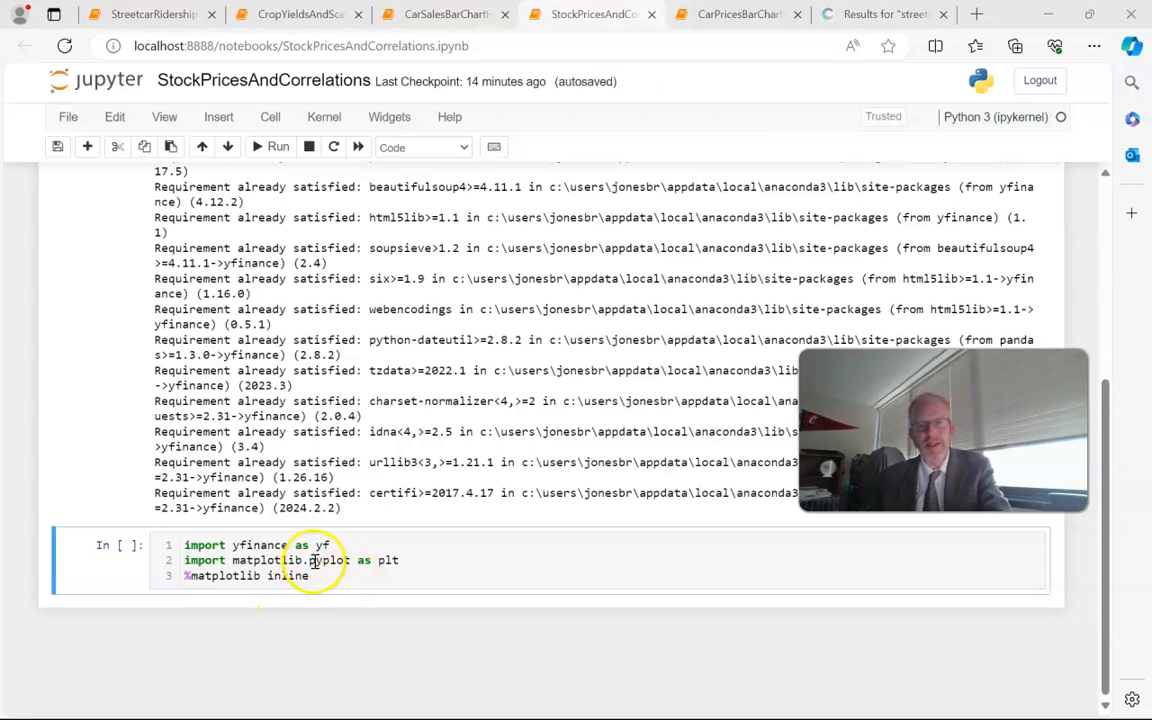
Run the imports, then download MSFT daily prices 2019-01-01 to 2024-05-15 into stockData and show the 1351-row table.
{"action": "key", "text": "shift+Return"}
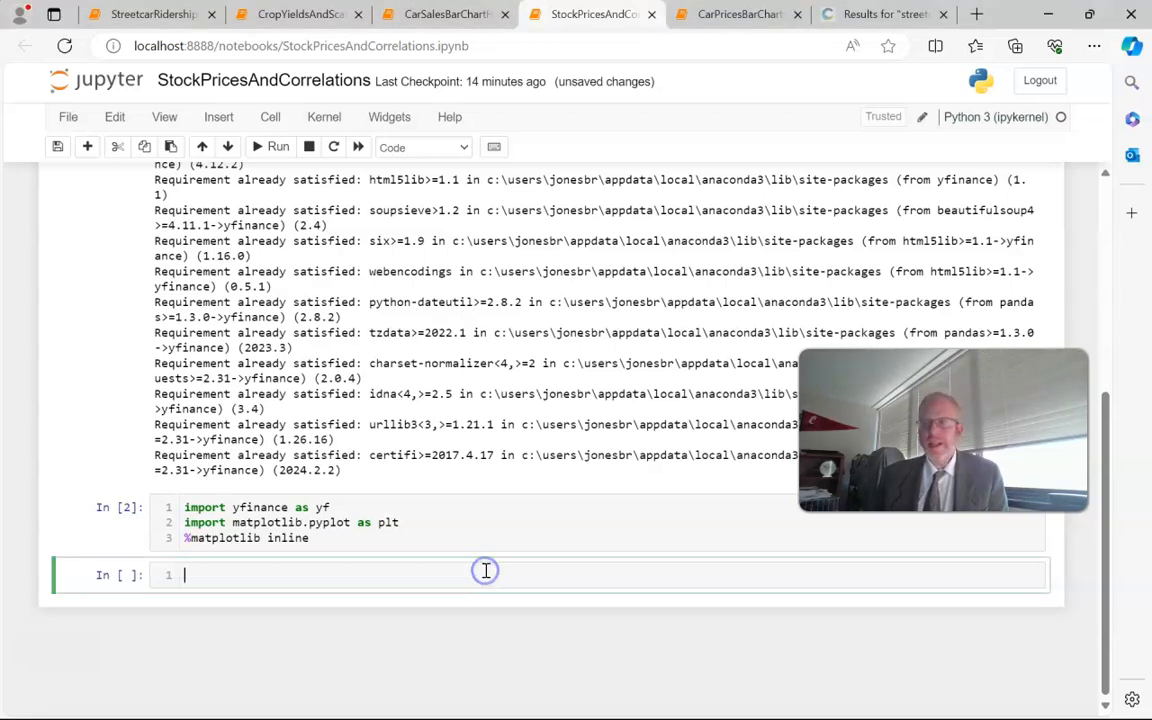
{"action": "type", "text": "stockData = yf.download('MSFT', '2019-01-01'"}
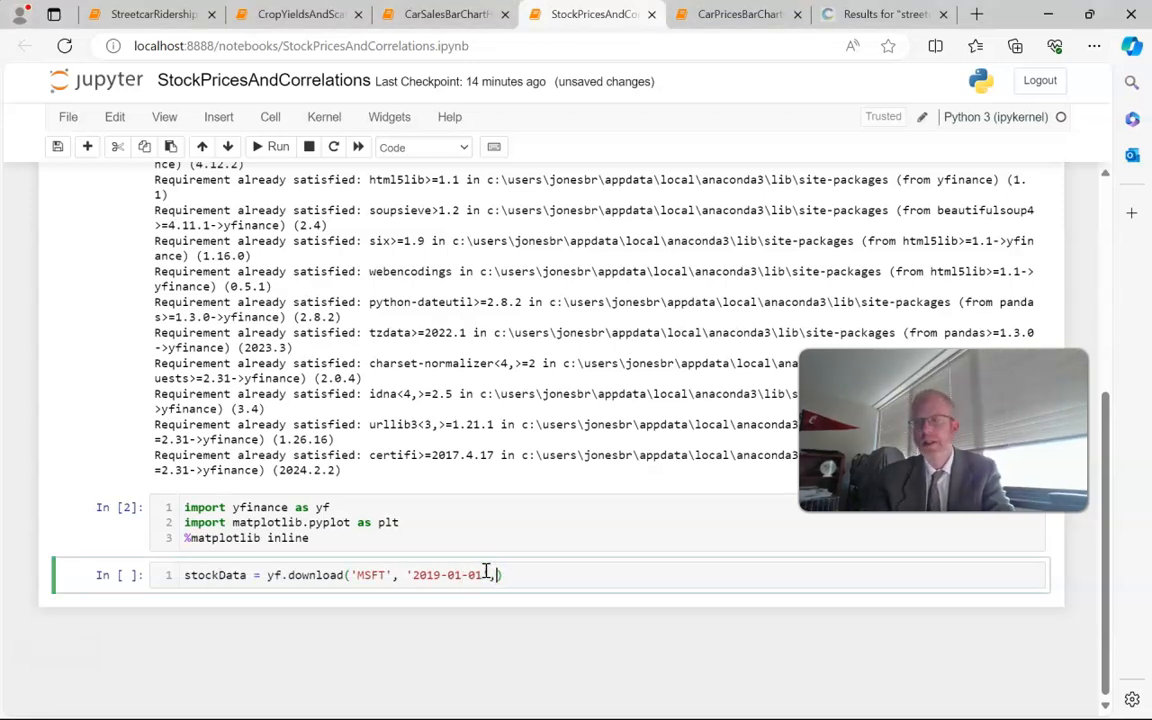
{"action": "type", "text": ", '2024-05-15')"}
{"action": "key", "text": "Return"}
{"action": "type", "text": "stockData"}
{"action": "key", "text": "shift+Return"}
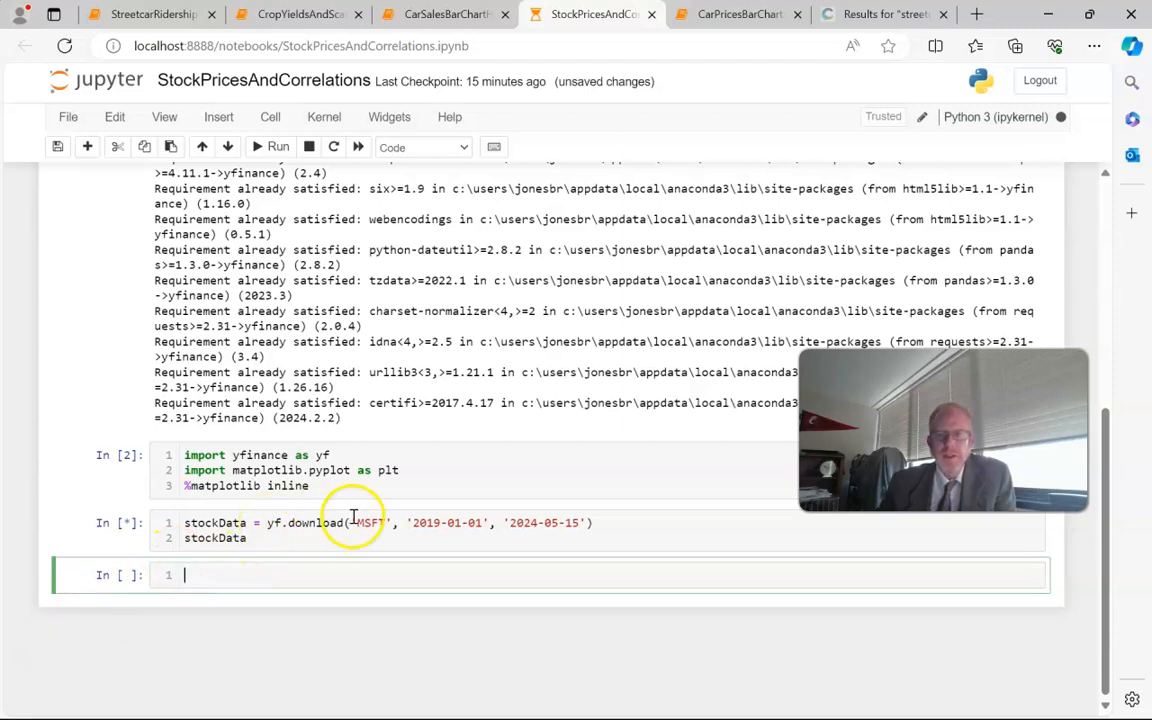
{"action": "left_click_drag", "start_coordinate": [184, 522], "coordinate": [372, 519]}
{"action": "left_click", "coordinate": [390, 519]}
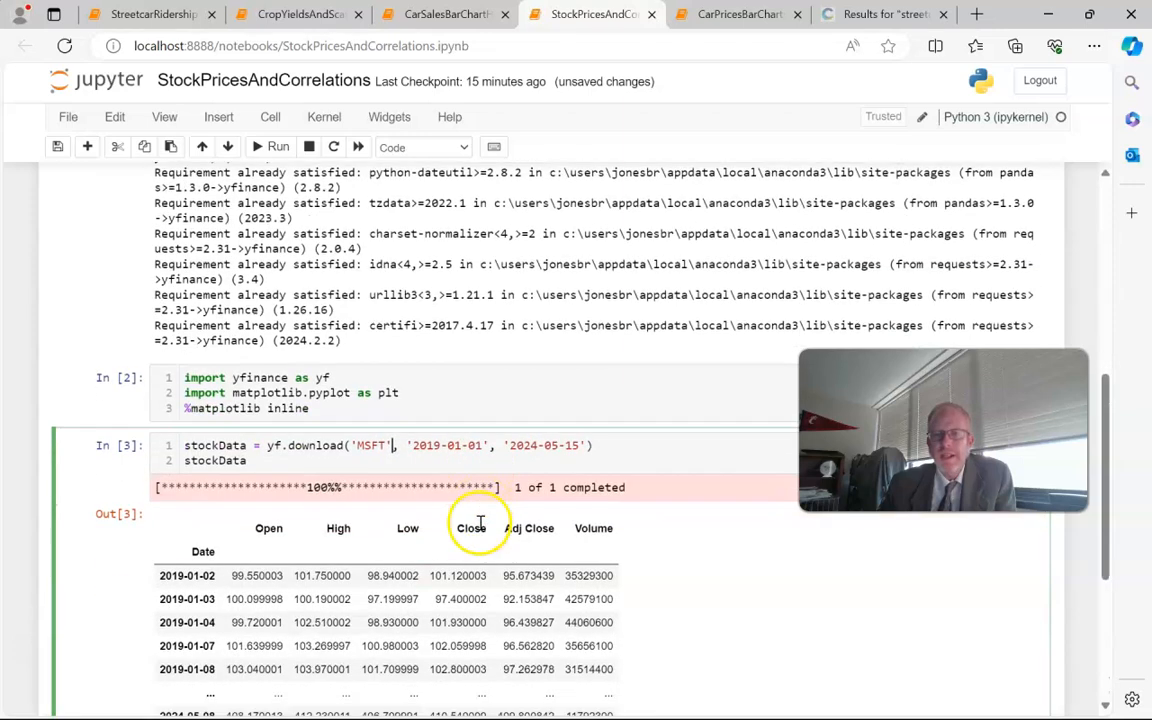
{"action": "scroll", "coordinate": [470, 510], "scroll_direction": "down", "scroll_amount": 3}
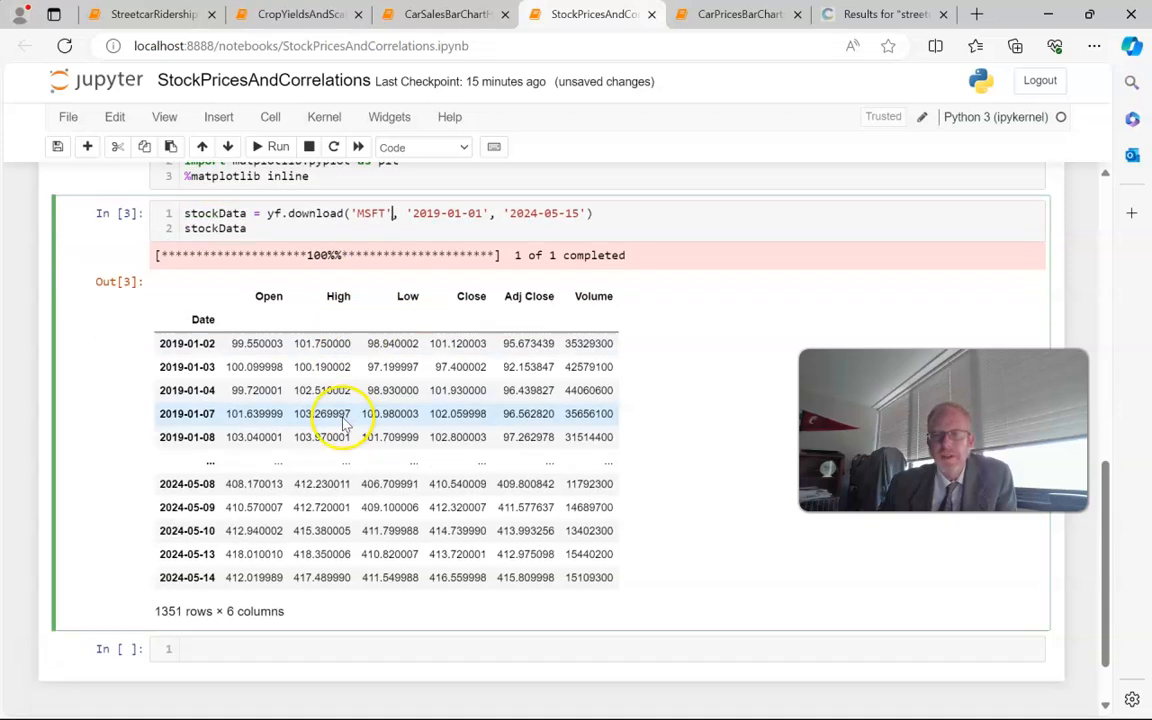
{"action": "scroll", "coordinate": [350, 450], "scroll_direction": "down", "scroll_amount": 2}
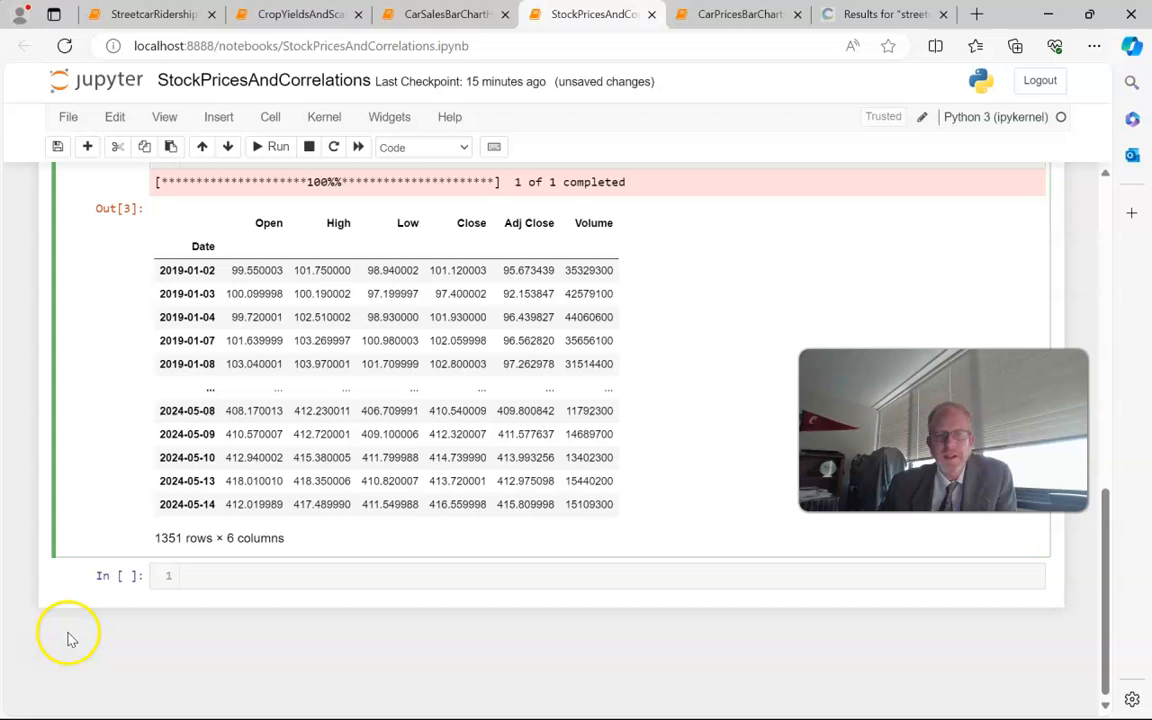
{"action": "left_click", "coordinate": [289, 568]}
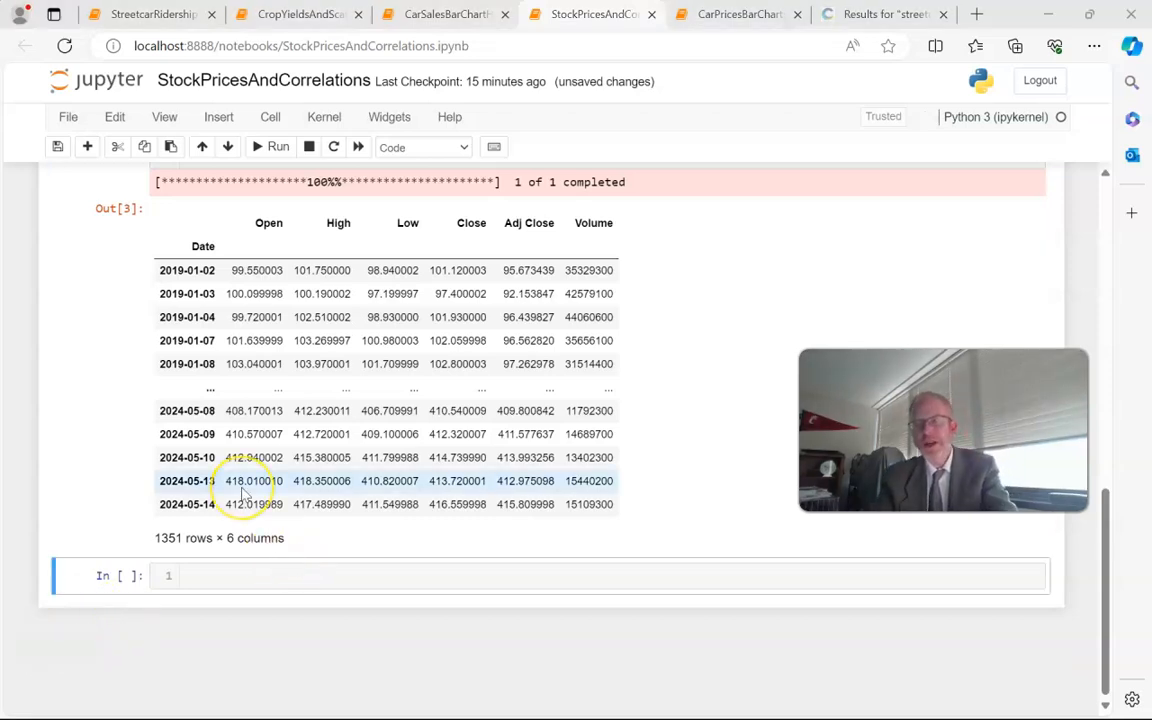
{"action": "type", "text": "stockData['Adj Close'].plot()"}
Plot stockData['Adj Close'] as a line chart of MSFT's adjusted close 2019–2024.
{"action": "key", "text": "Return"}
{"action": "type", "text": "plt.show()"}
{"action": "key", "text": "shift+Return"}
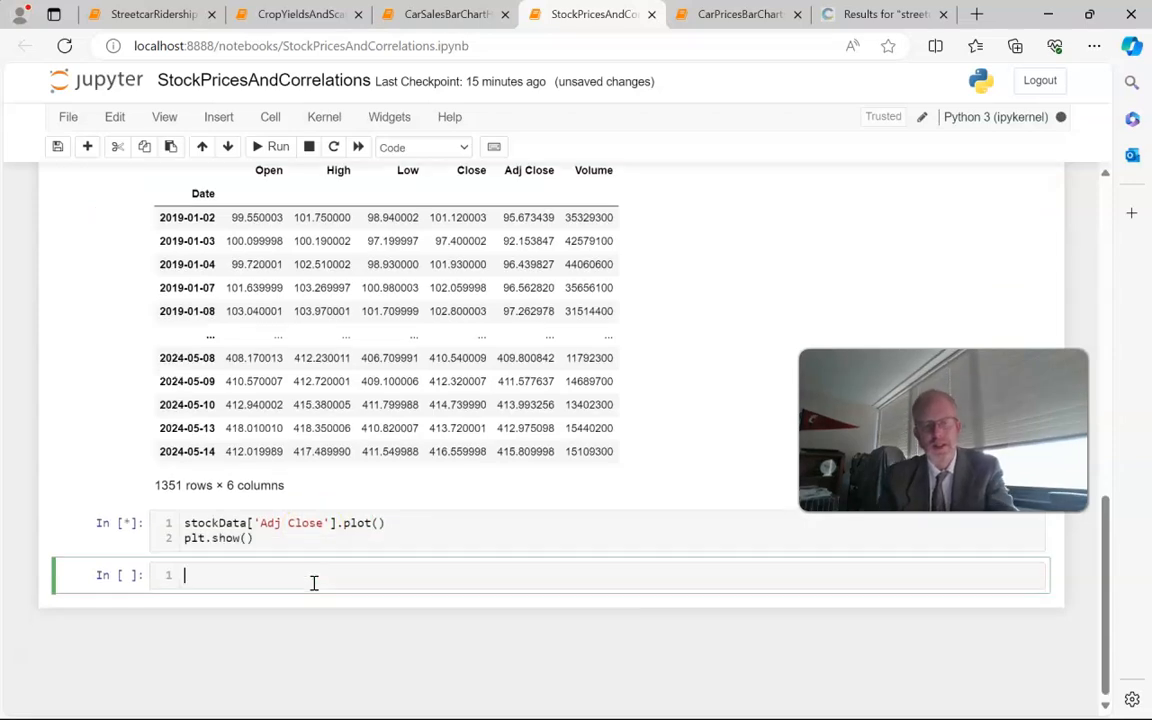
{"action": "left_click", "coordinate": [312, 540]}
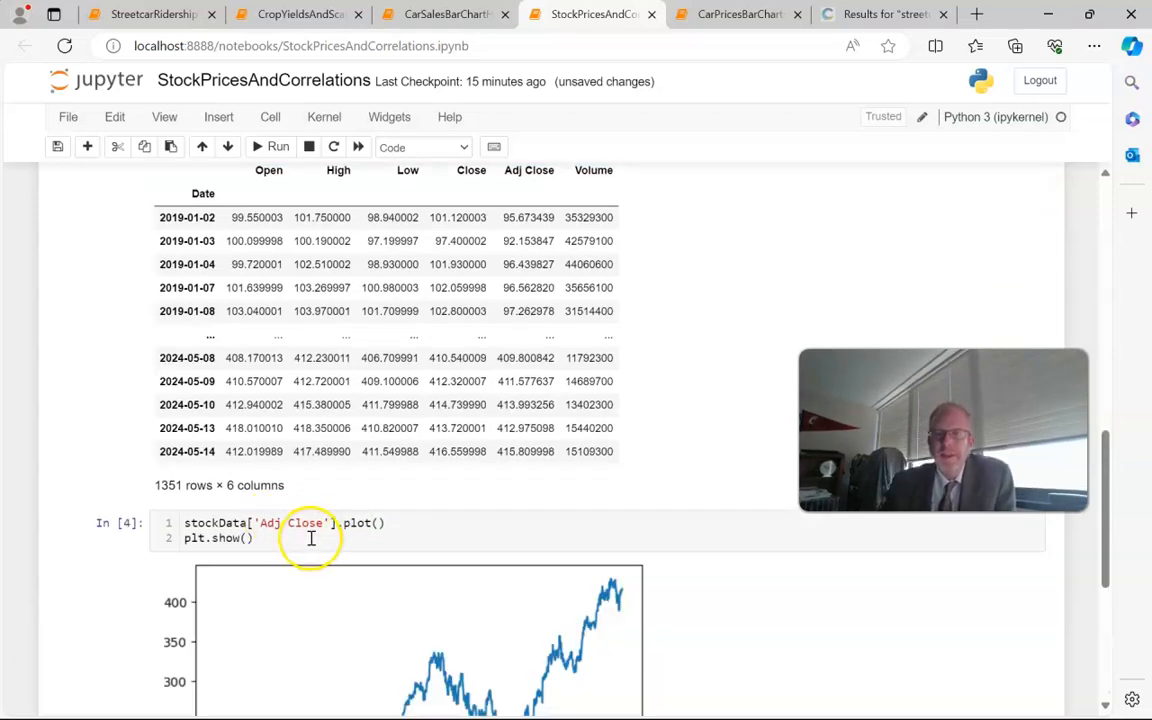
{"action": "scroll", "coordinate": [311, 538], "scroll_direction": "down", "scroll_amount": 3}
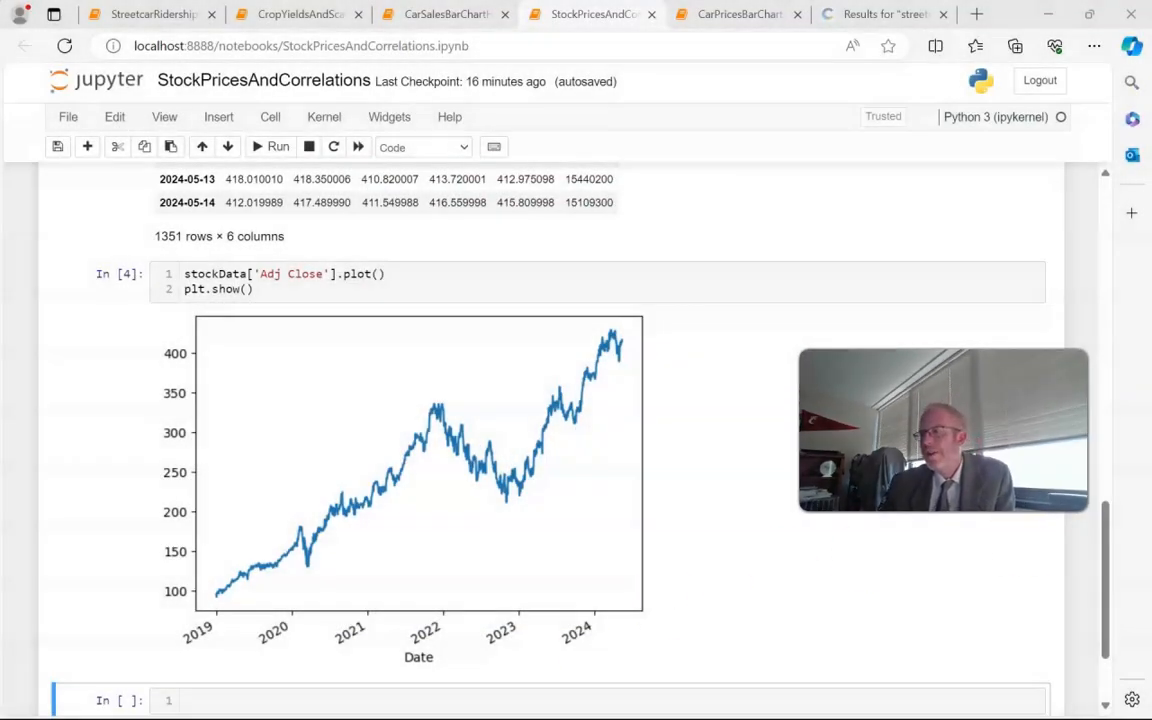
{"action": "scroll", "coordinate": [567, 535], "scroll_direction": "down", "scroll_amount": 1}
{"action": "scroll", "coordinate": [567, 535], "scroll_direction": "down", "scroll_amount": 1}
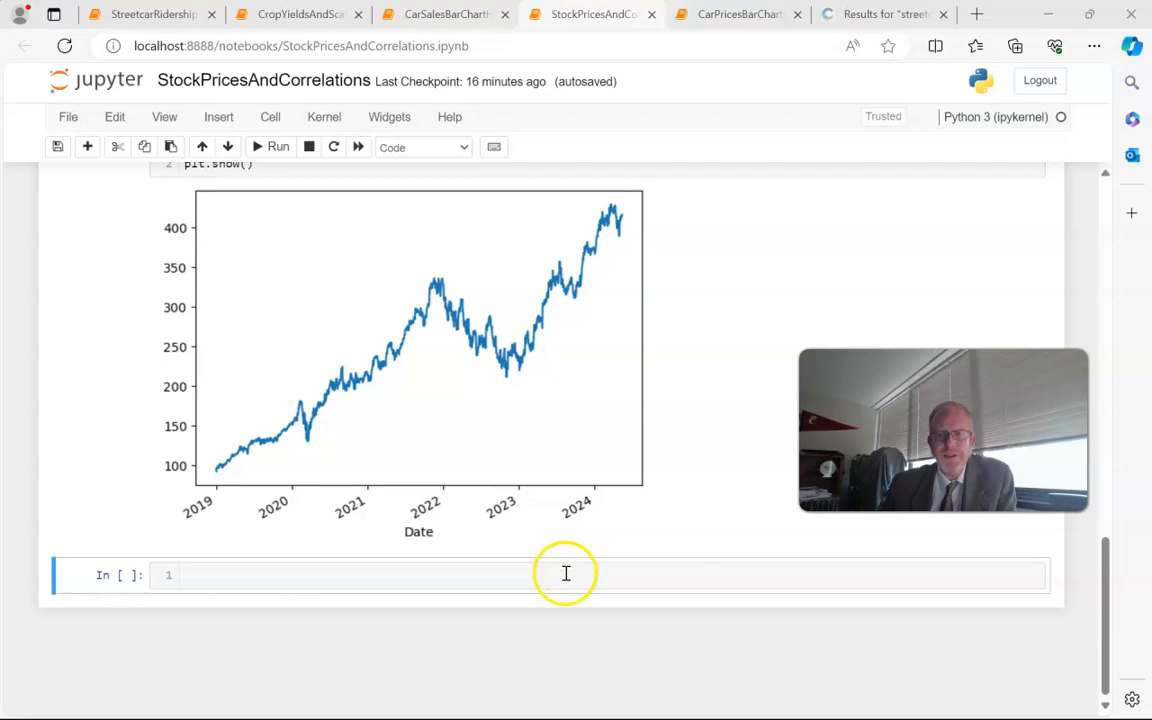
Review the eleven-ticker symbols list and the multi-ticker download picking the Adj Close column.
{"action": "left_click", "coordinate": [531, 570]}
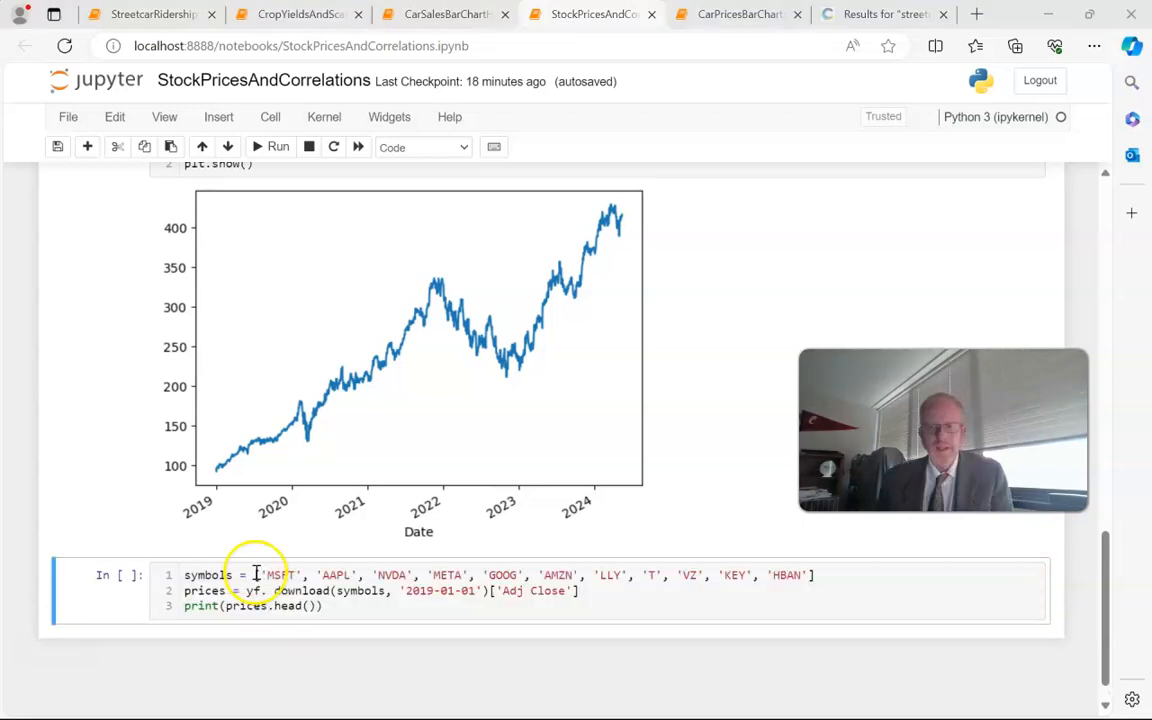
{"action": "left_click_drag", "start_coordinate": [254, 574], "coordinate": [820, 568]}
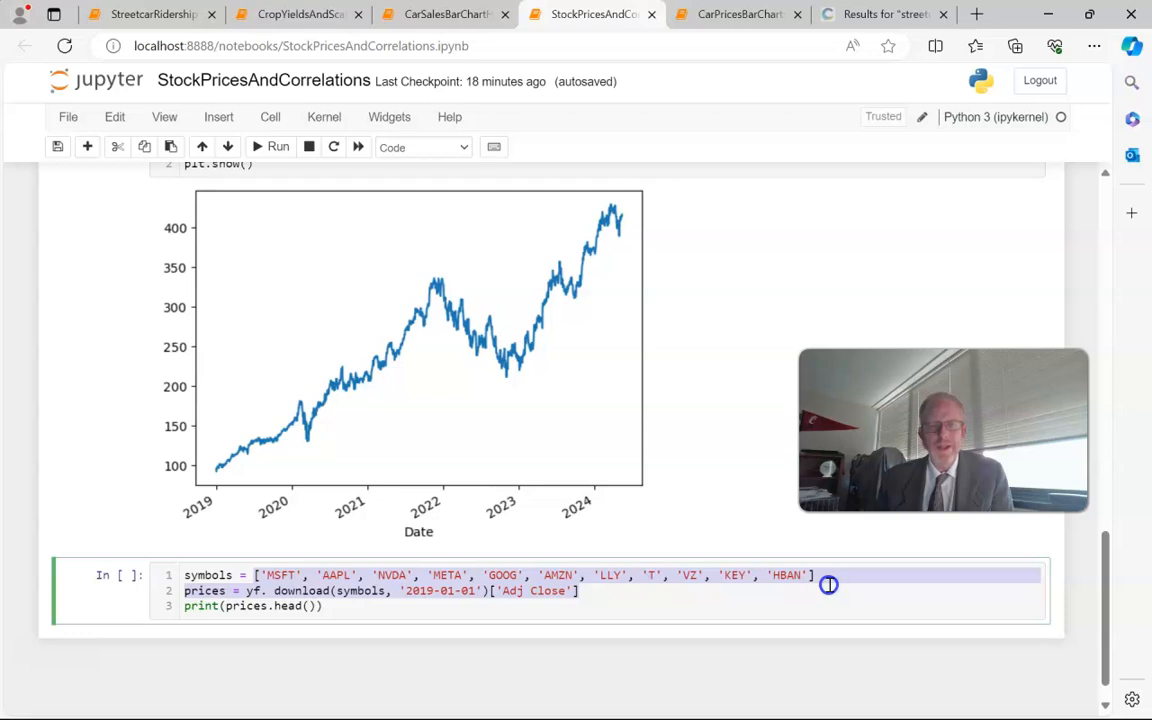
{"action": "left_click", "coordinate": [463, 590]}
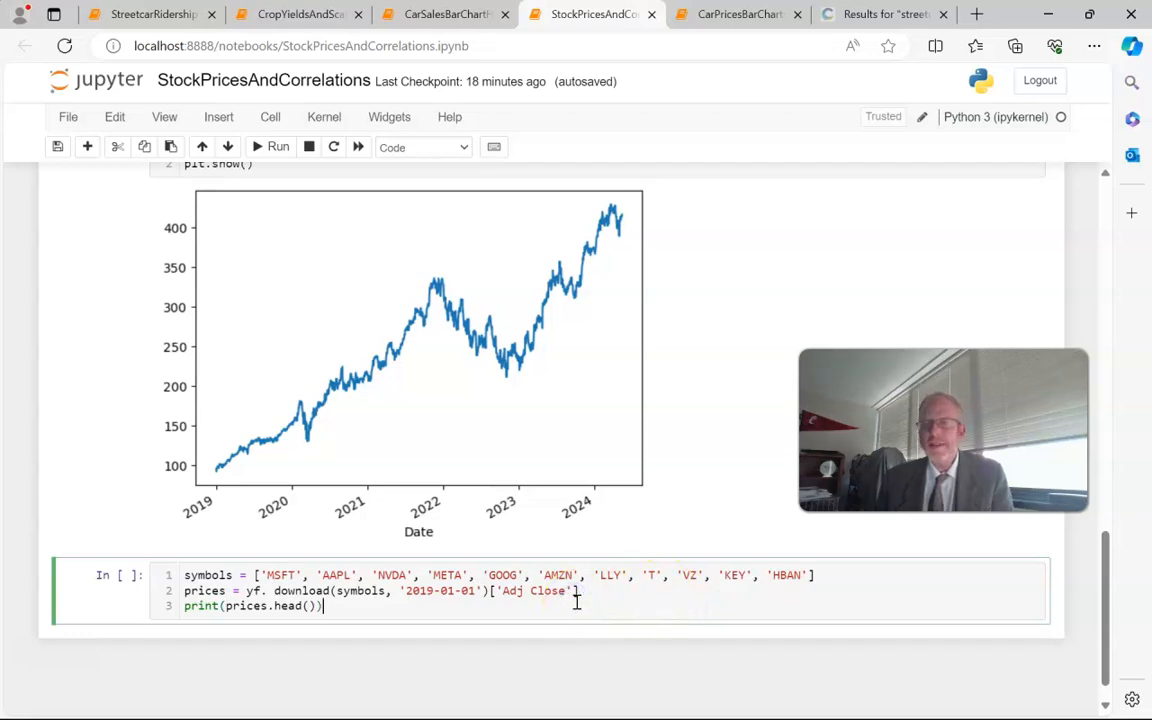
{"action": "left_click_drag", "start_coordinate": [488, 591], "coordinate": [252, 588]}
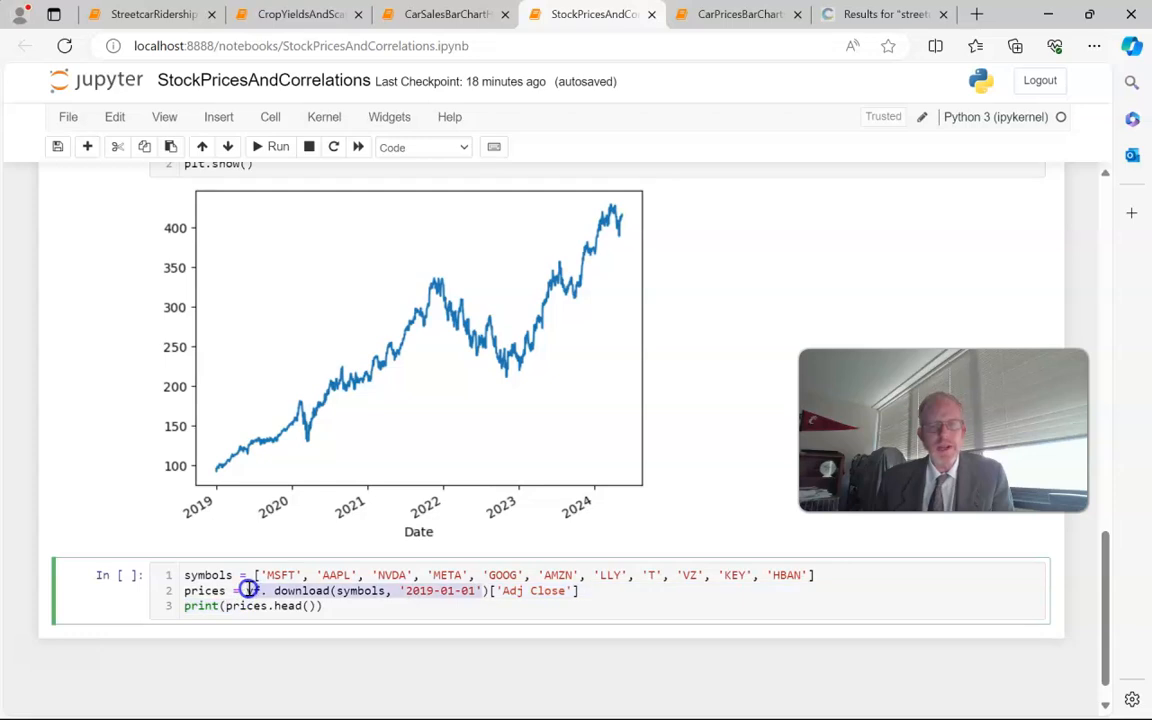
{"action": "left_click", "coordinate": [591, 597]}
{"action": "left_click_drag", "start_coordinate": [580, 591], "coordinate": [490, 595]}
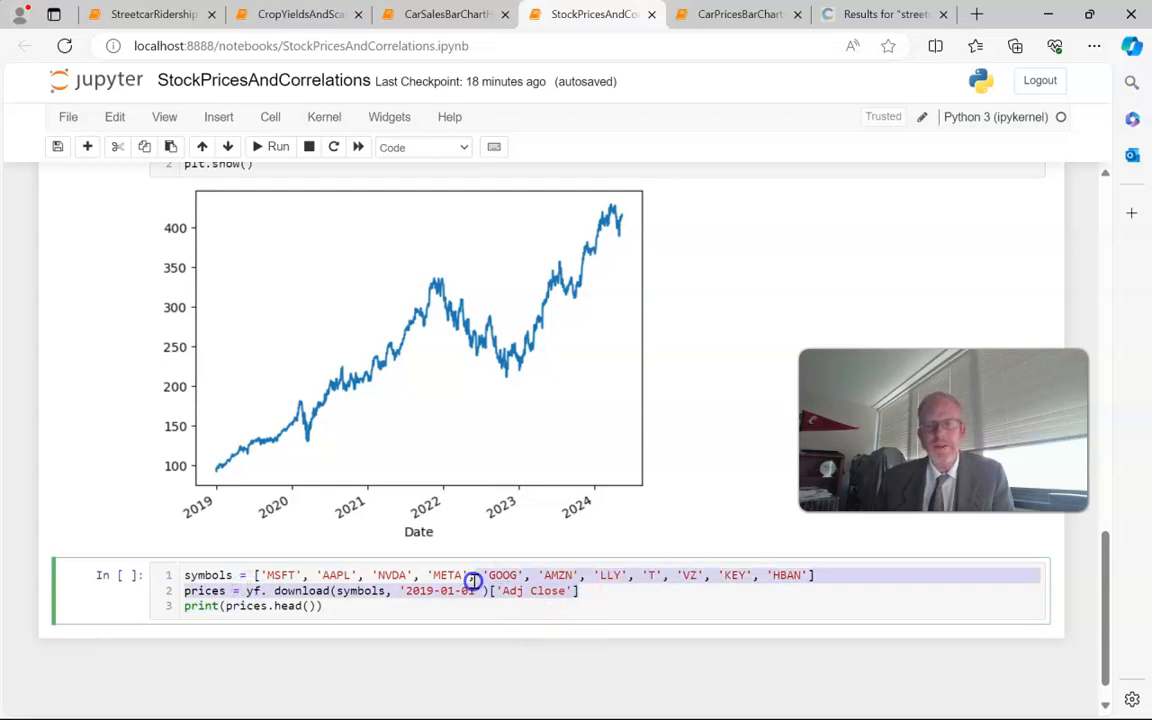
{"action": "left_click", "coordinate": [490, 593]}
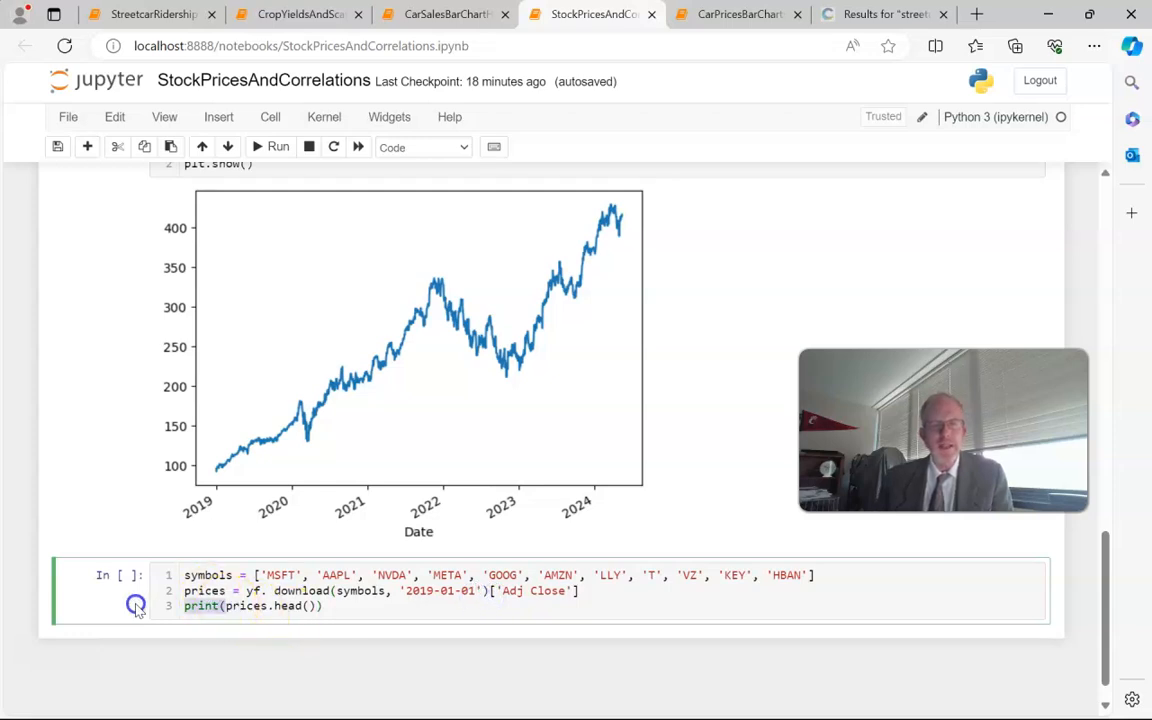
Change print(prices.head()) to prices.head() and run the 11-ticker Adj Close download.
{"action": "left_click_drag", "start_coordinate": [222, 606], "coordinate": [136, 604]}
{"action": "key", "text": "BackSpace"}
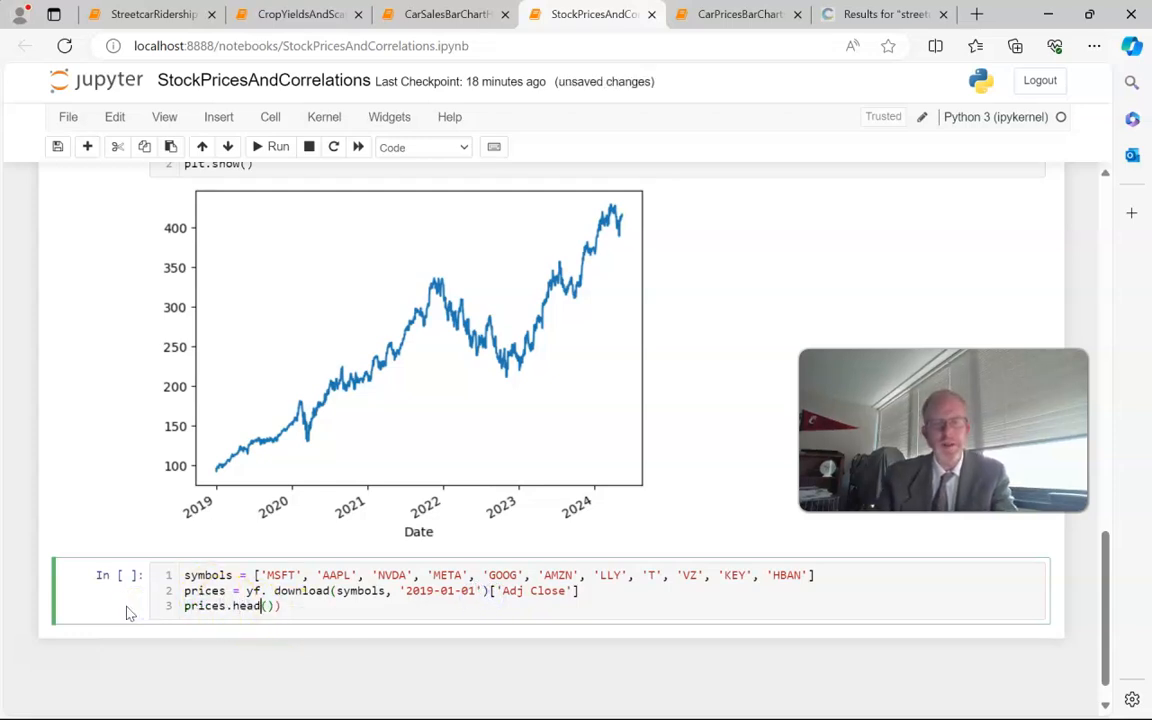
{"action": "key", "text": "Right"}
{"action": "key", "text": "Right"}
{"action": "key", "text": "Delete"}
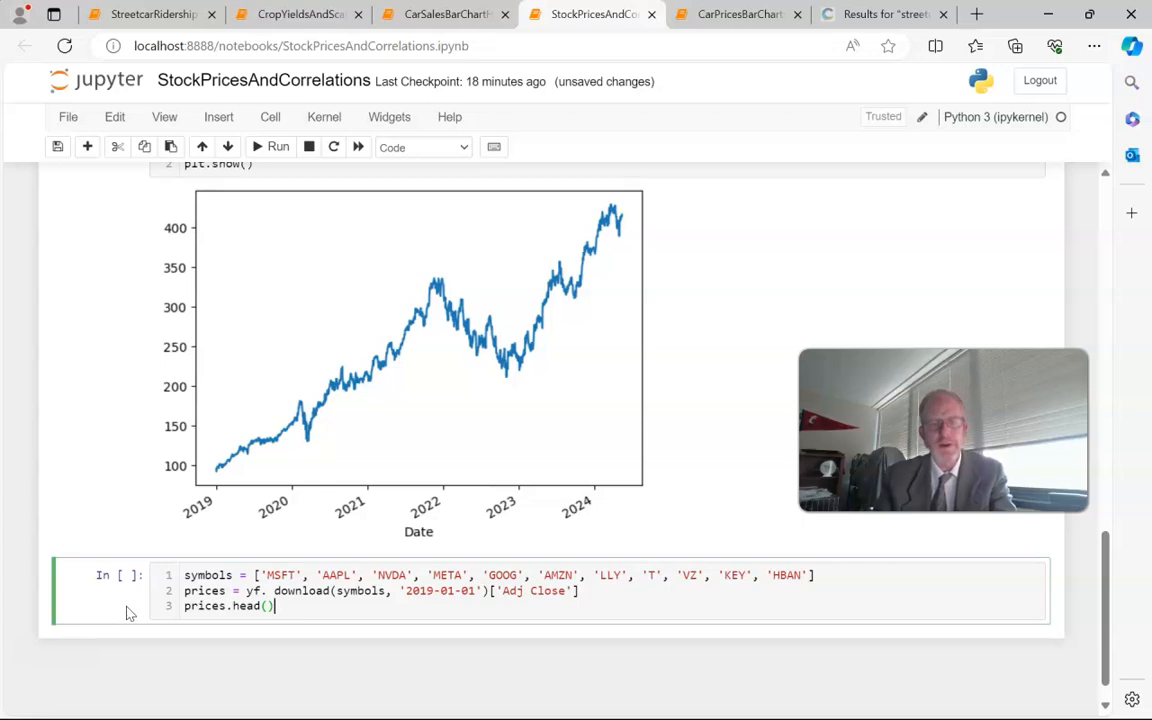
{"action": "key", "text": "shift+Return"}
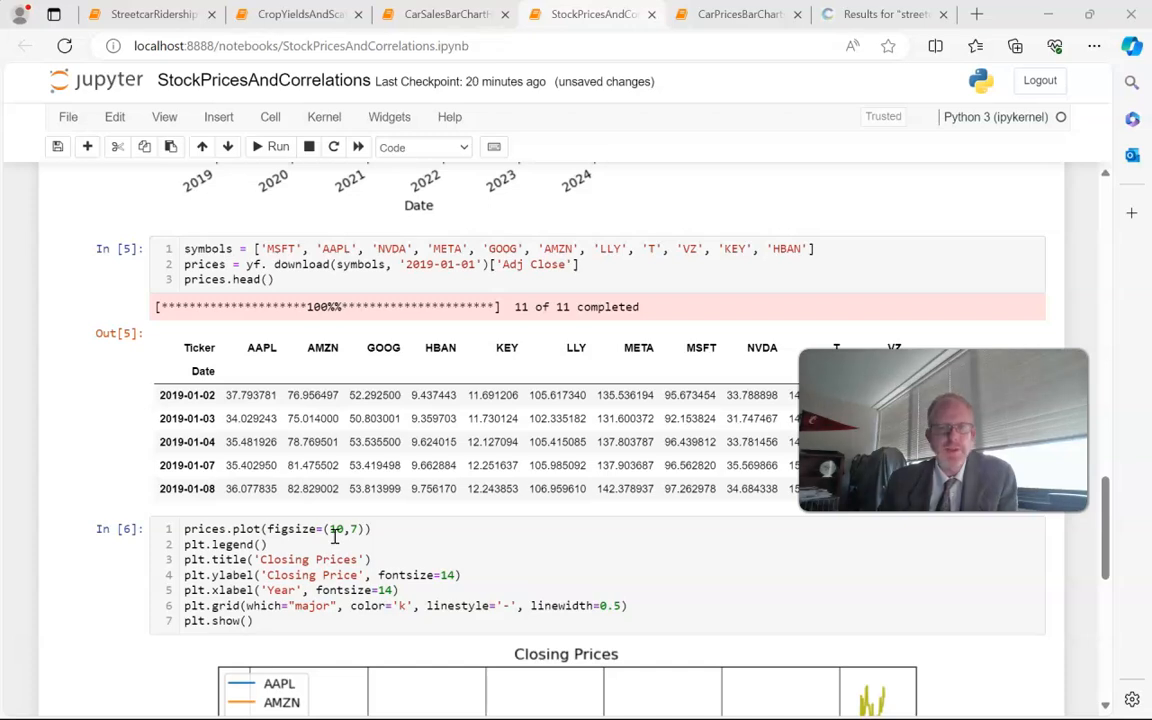
Review the title, label and grid lines of the plotting code and view the Closing Prices chart.
{"action": "left_click", "coordinate": [238, 529]}
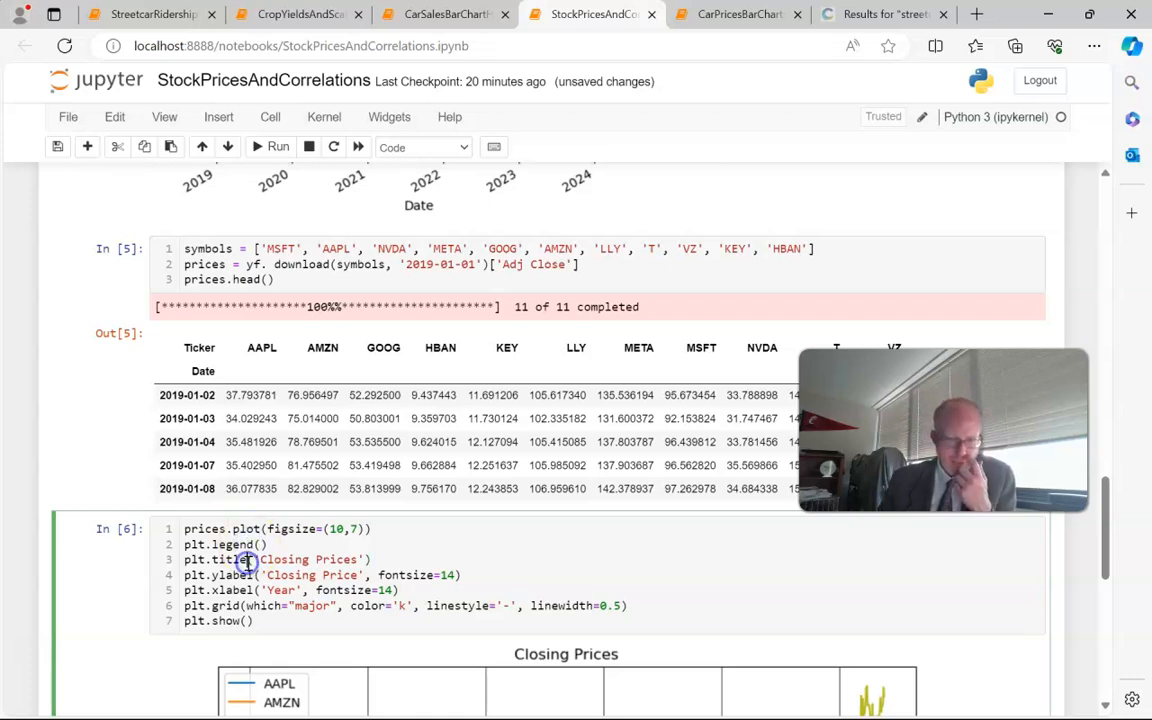
{"action": "left_click", "coordinate": [247, 559]}
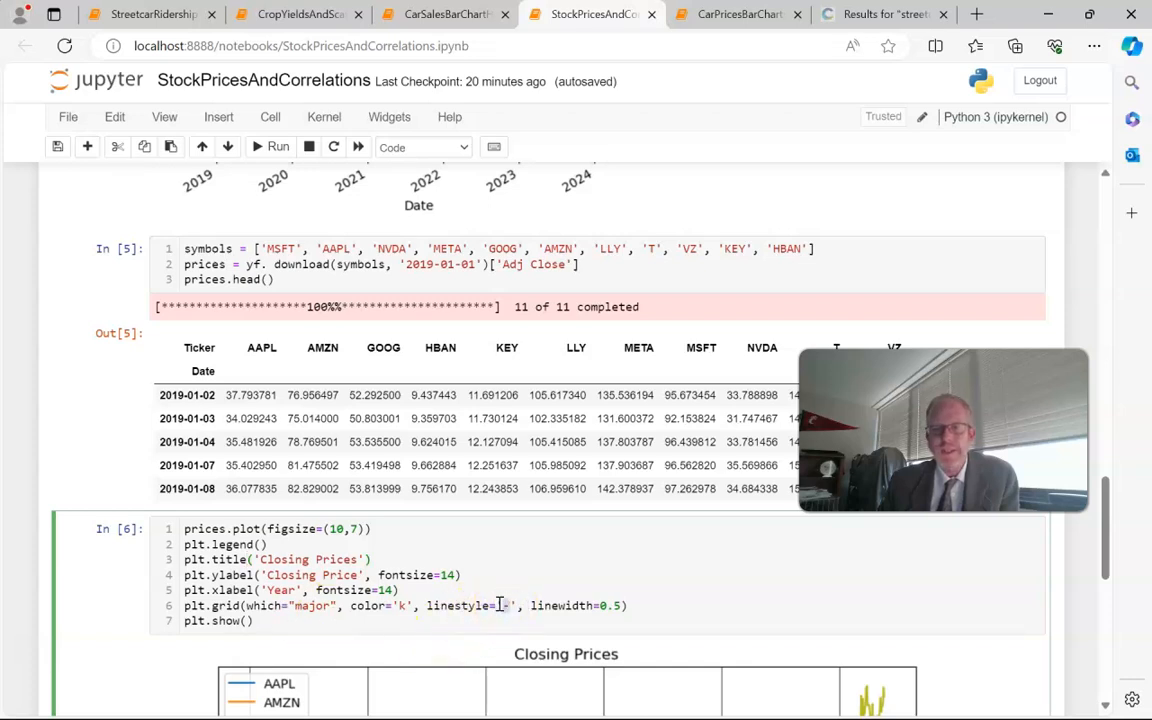
{"action": "scroll", "coordinate": [497, 605], "scroll_direction": "down", "scroll_amount": 3}
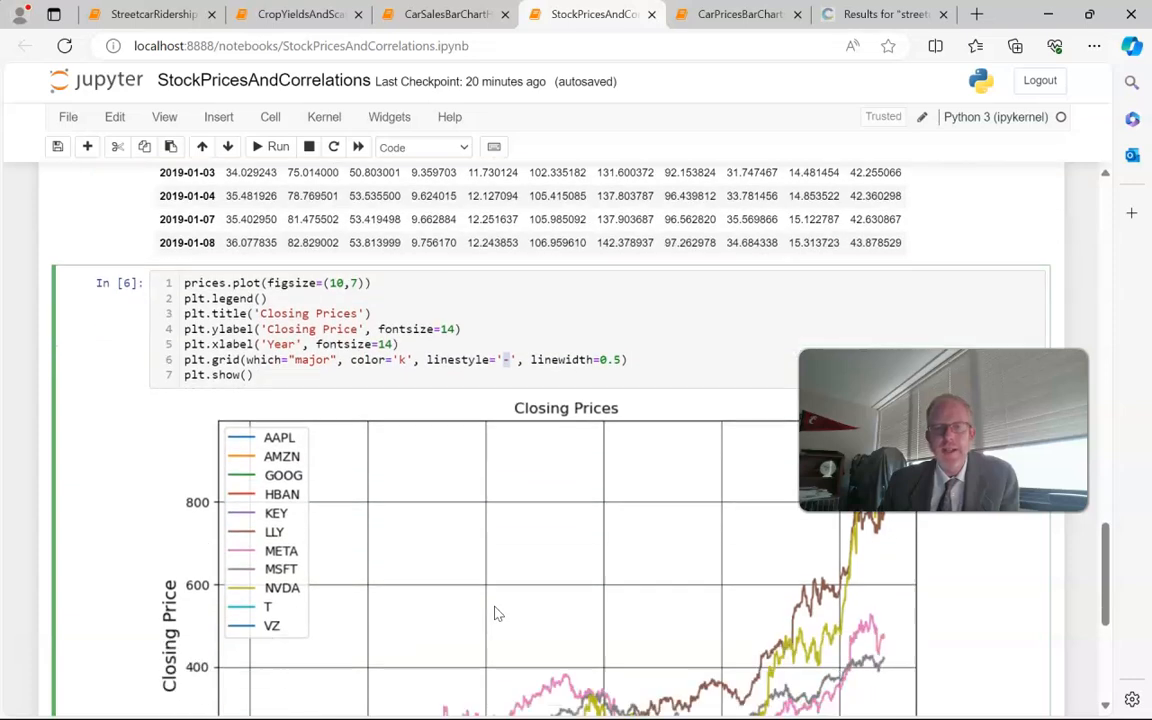
{"action": "scroll", "coordinate": [497, 605], "scroll_direction": "down", "scroll_amount": 4}
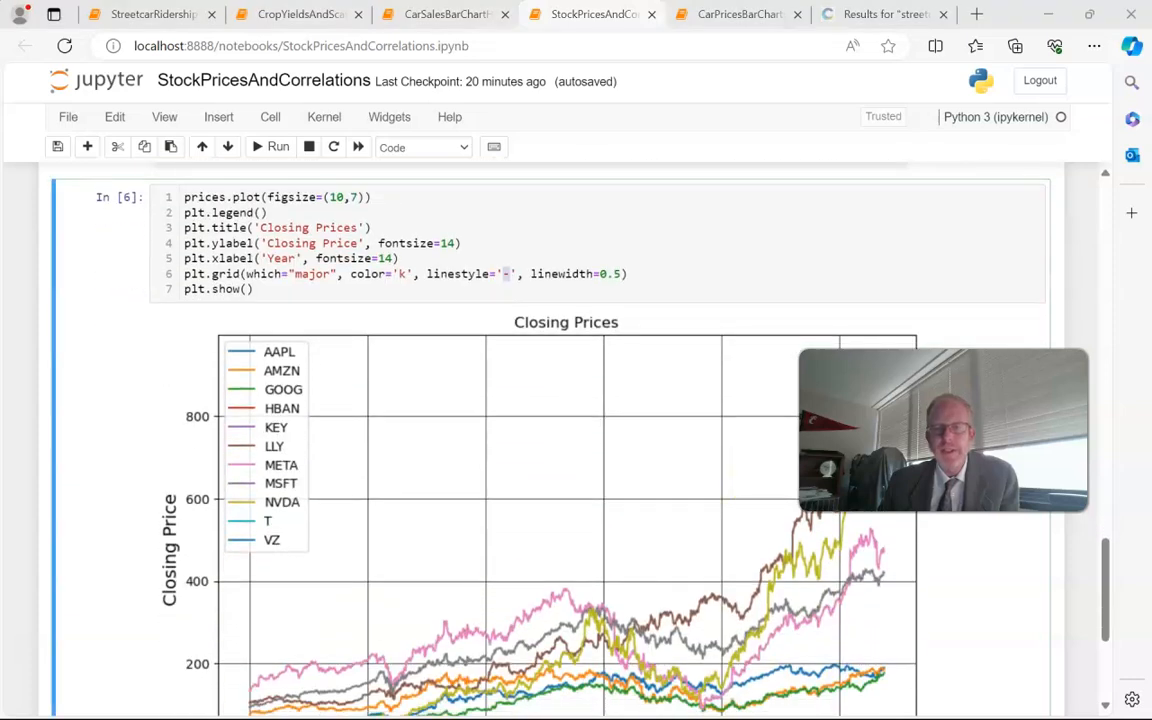
{"action": "left_click_drag", "start_coordinate": [943, 430], "coordinate": [731, 255]}
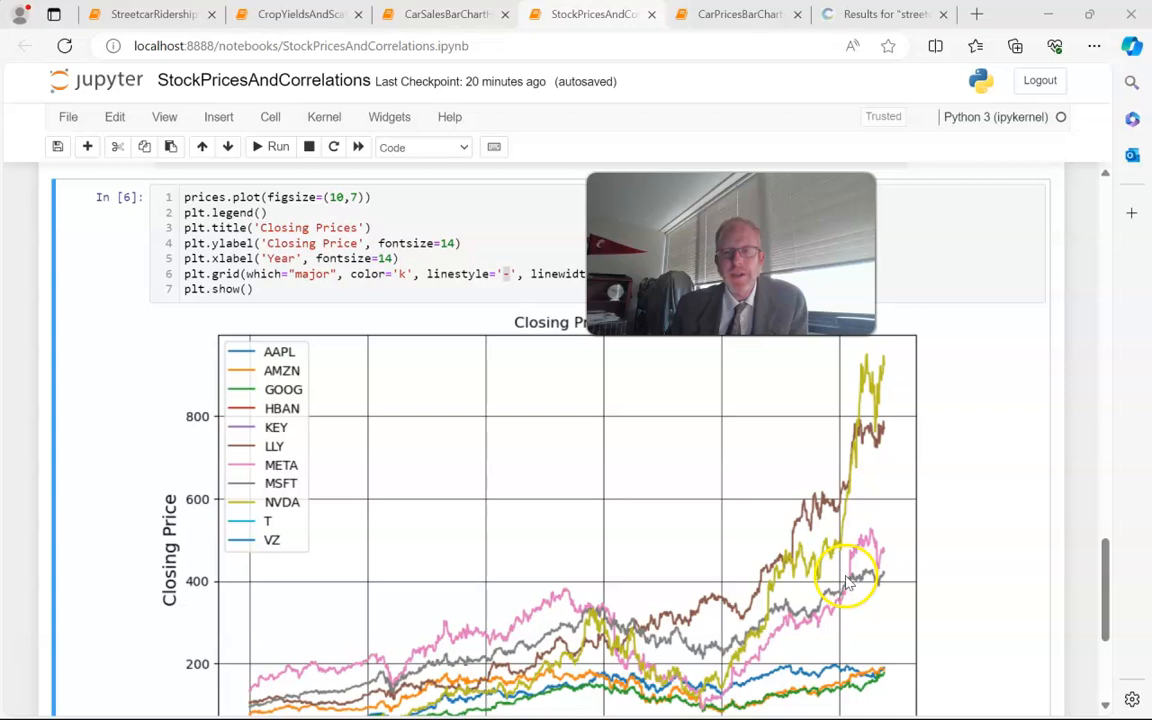
{"action": "scroll", "coordinate": [850, 578], "scroll_direction": "down", "scroll_amount": 1}
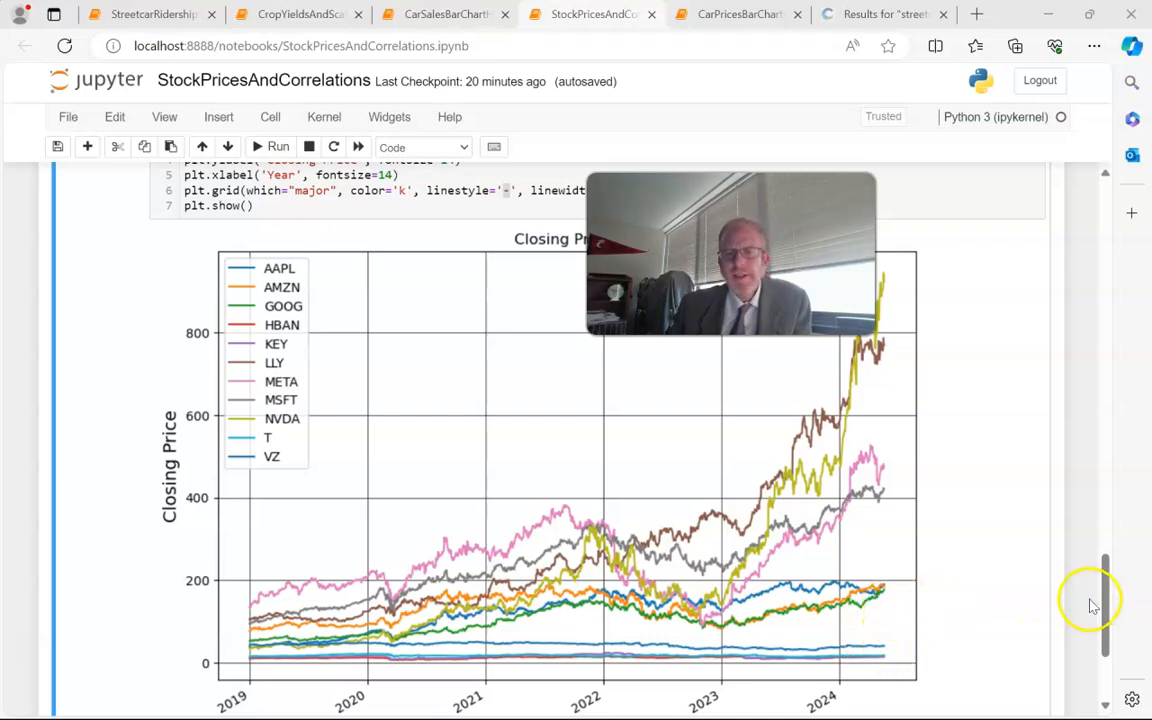
{"action": "left_click_drag", "start_coordinate": [1104, 600], "coordinate": [1098, 598]}
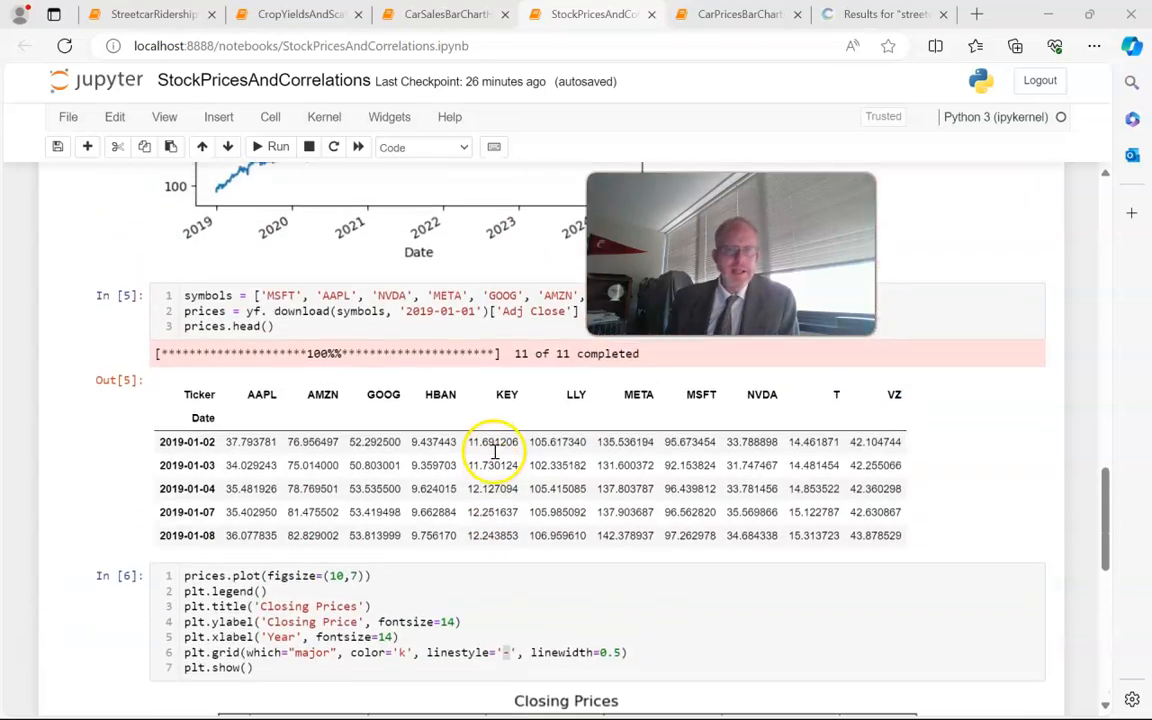
{"action": "scroll", "coordinate": [493, 440], "scroll_direction": "up", "scroll_amount": 2}
Copy the In[5] download code into the empty cell and add interval='1mo'.
{"action": "left_click_drag", "start_coordinate": [307, 412], "coordinate": [160, 368]}
{"action": "key", "text": "ctrl+c"}
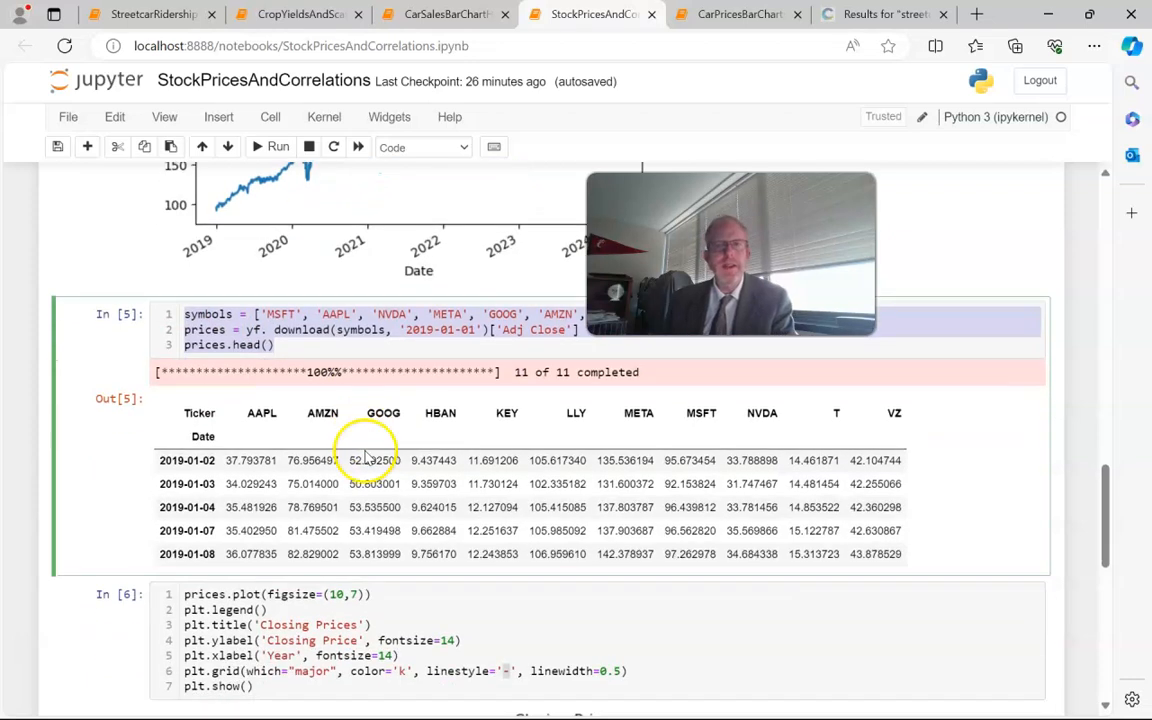
{"action": "scroll", "coordinate": [350, 450], "scroll_direction": "down", "scroll_amount": 4}
{"action": "scroll", "coordinate": [350, 470], "scroll_direction": "down", "scroll_amount": 4}
{"action": "scroll", "coordinate": [360, 480], "scroll_direction": "down", "scroll_amount": 3}
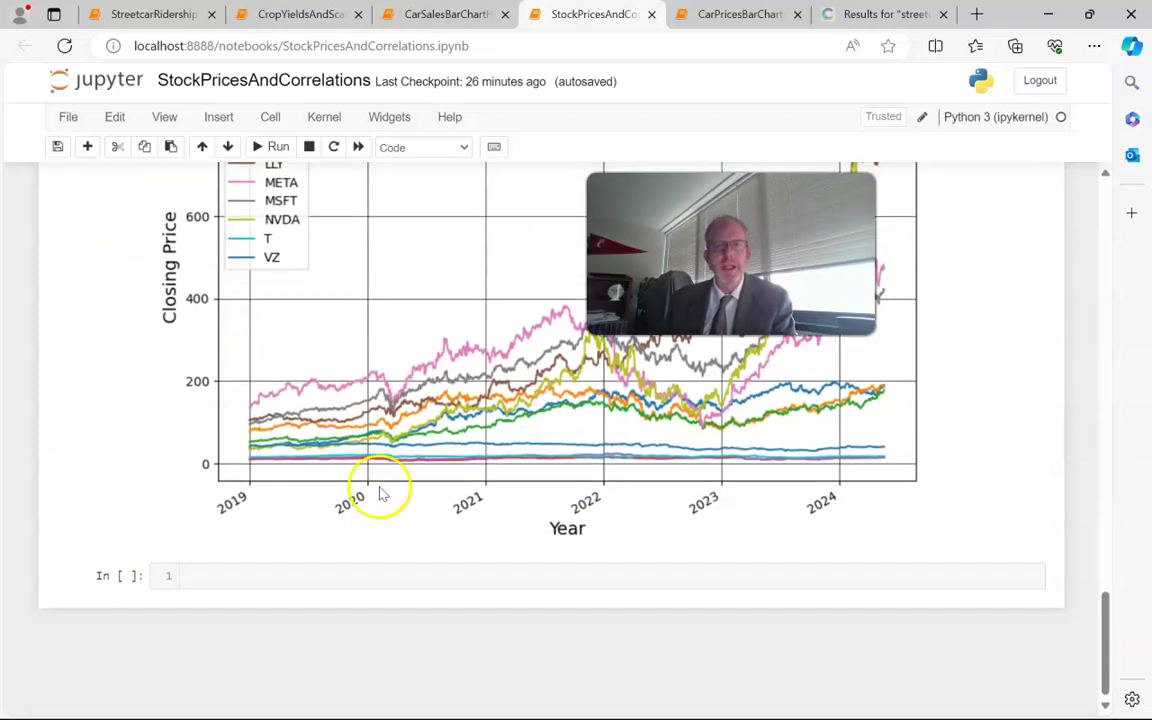
{"action": "left_click", "coordinate": [401, 577]}
{"action": "key", "text": "ctrl+v"}
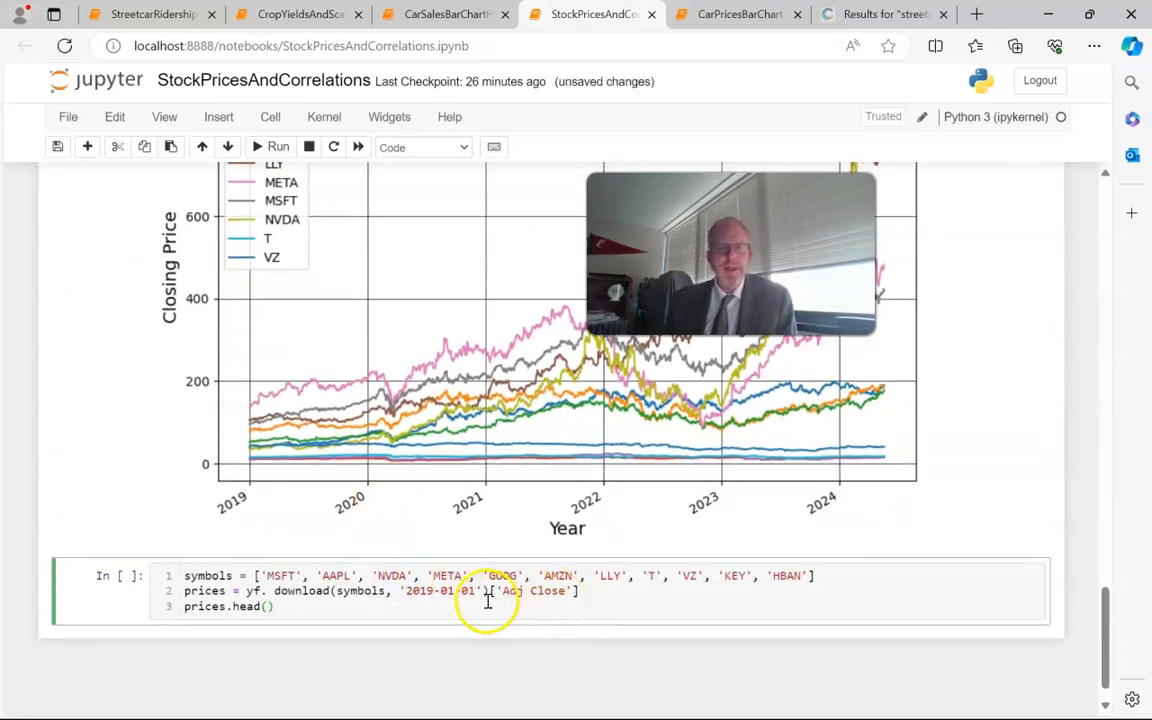
{"action": "left_click", "coordinate": [489, 591]}
{"action": "type", "text": ", inte"}
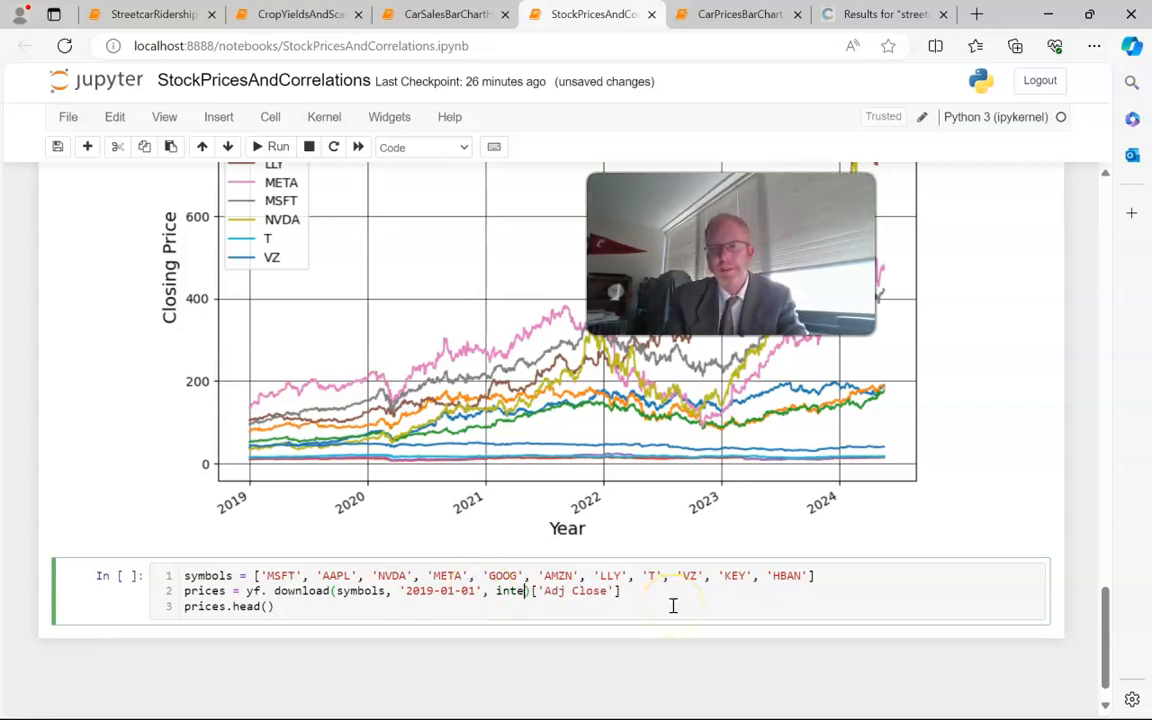
{"action": "type", "text": "rval='1mo"}
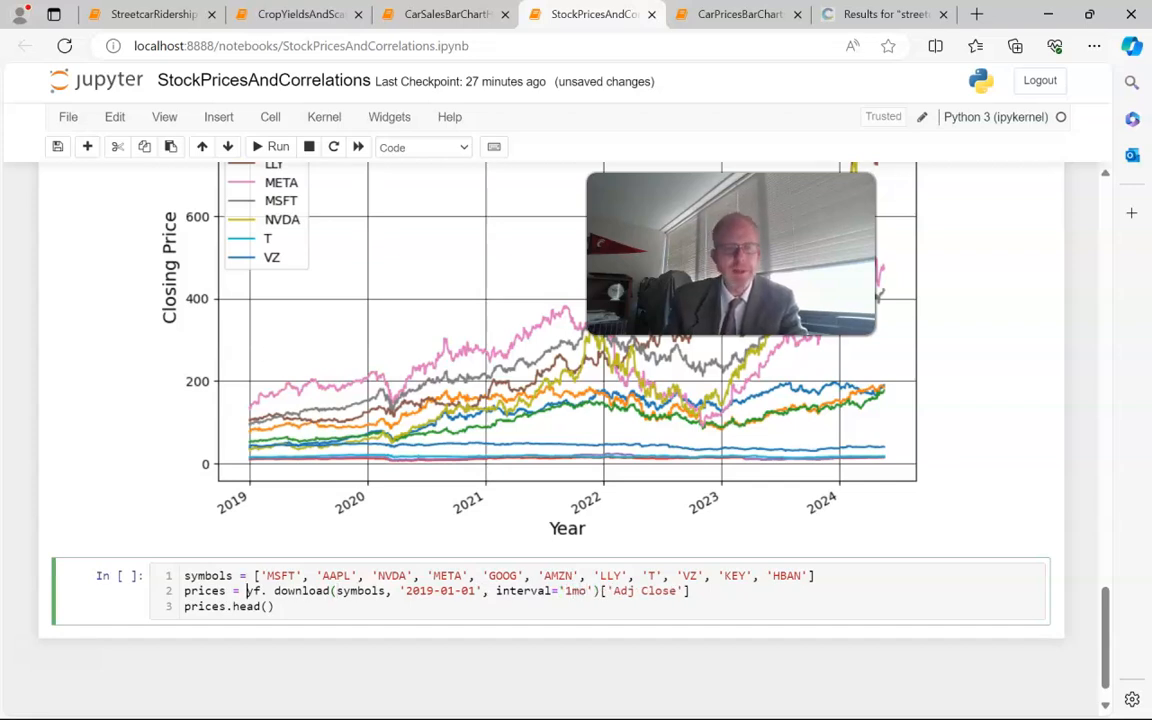
Rename prices to monthlyPrices, run the monthly download and highlight its first rows.
{"action": "key", "text": "BackSpace"}
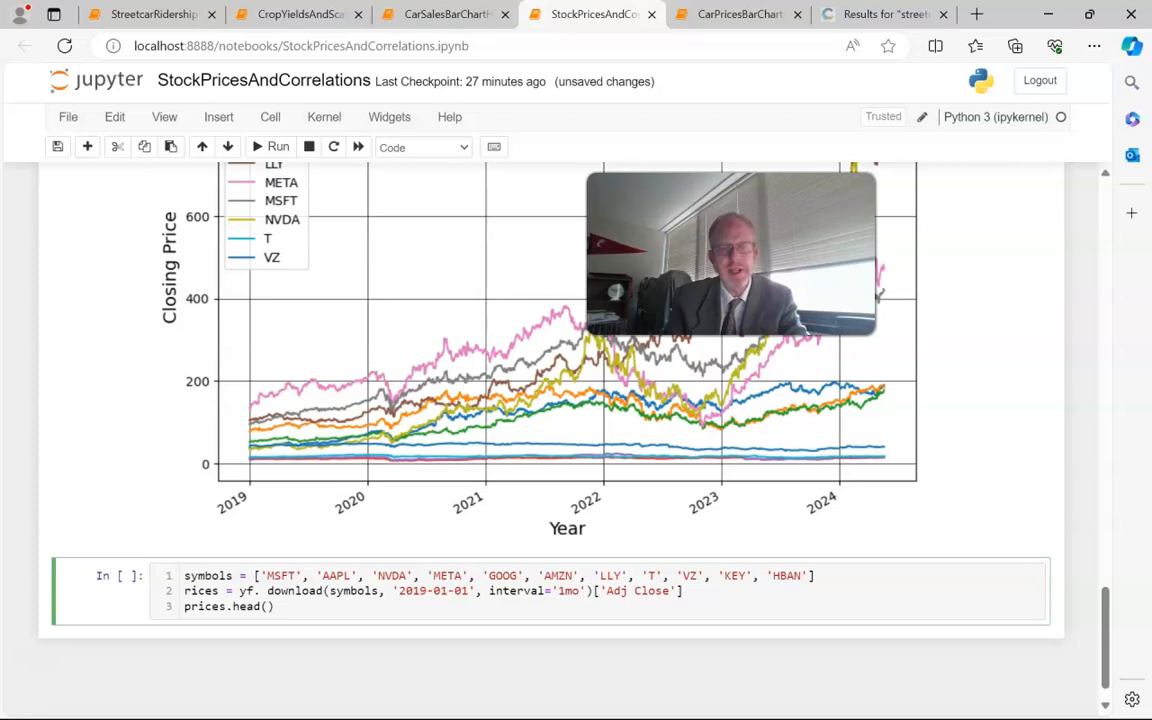
{"action": "type", "text": "monthlyP"}
{"action": "double_click", "coordinate": [190, 606]}
{"action": "type", "text": "monthlyPrices"}
{"action": "key", "text": "shift+Return"}
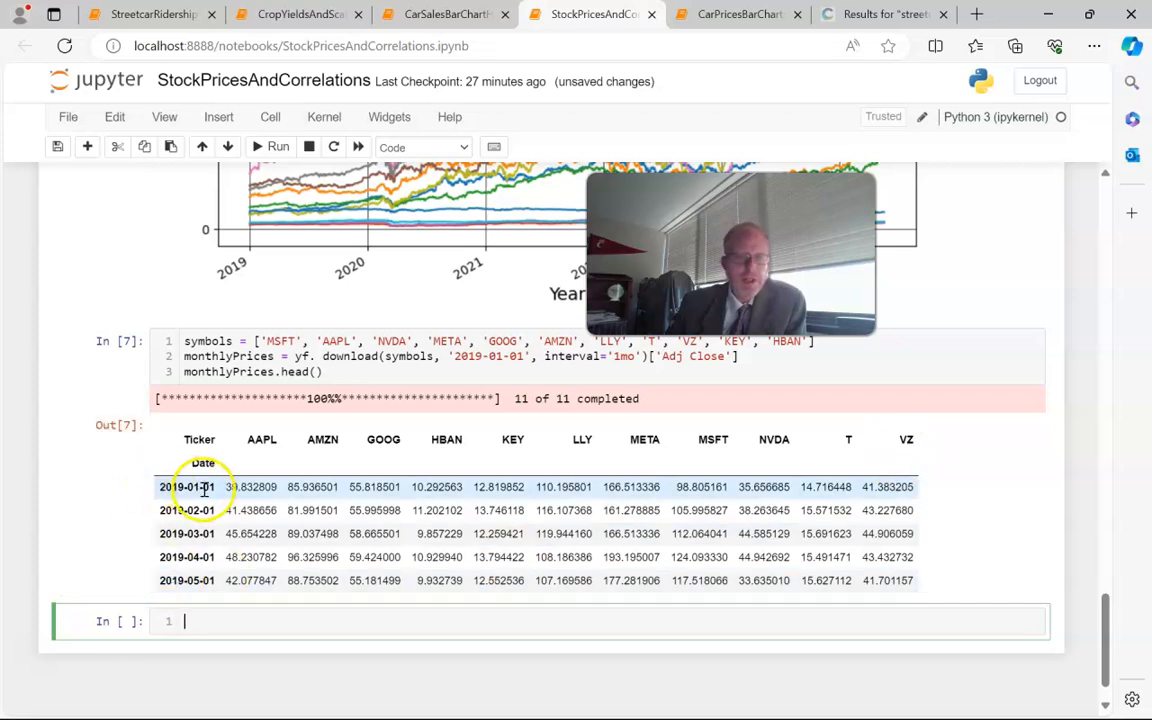
{"action": "left_click_drag", "start_coordinate": [212, 487], "coordinate": [146, 478]}
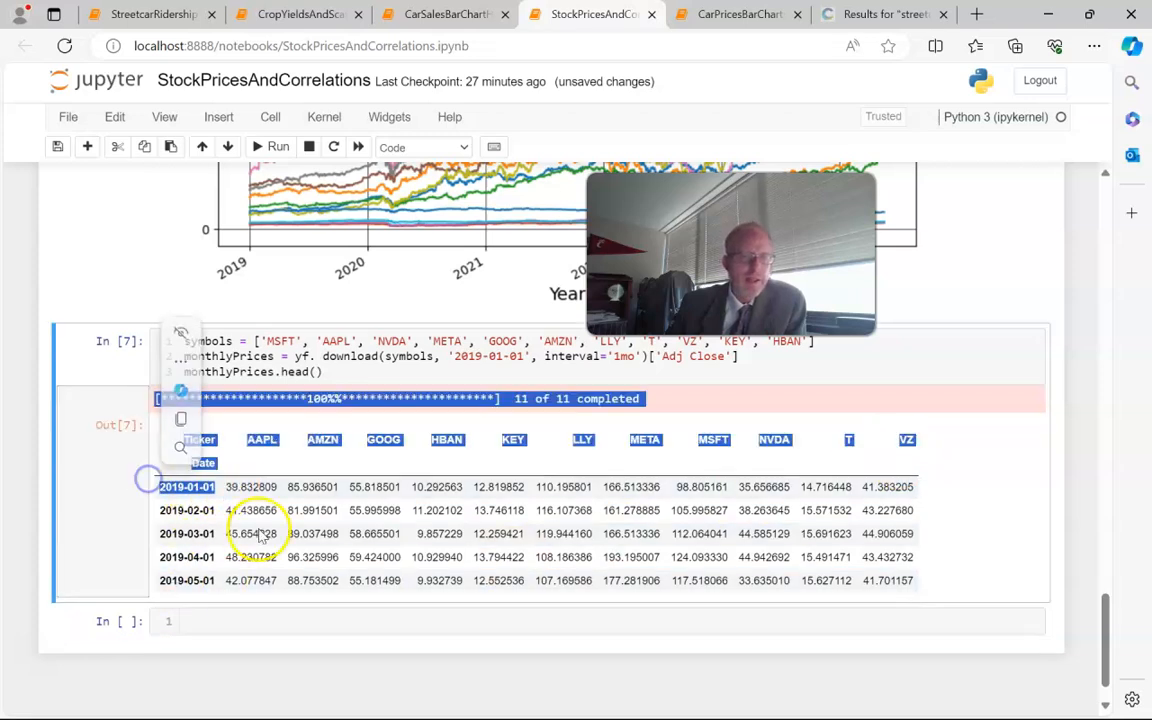